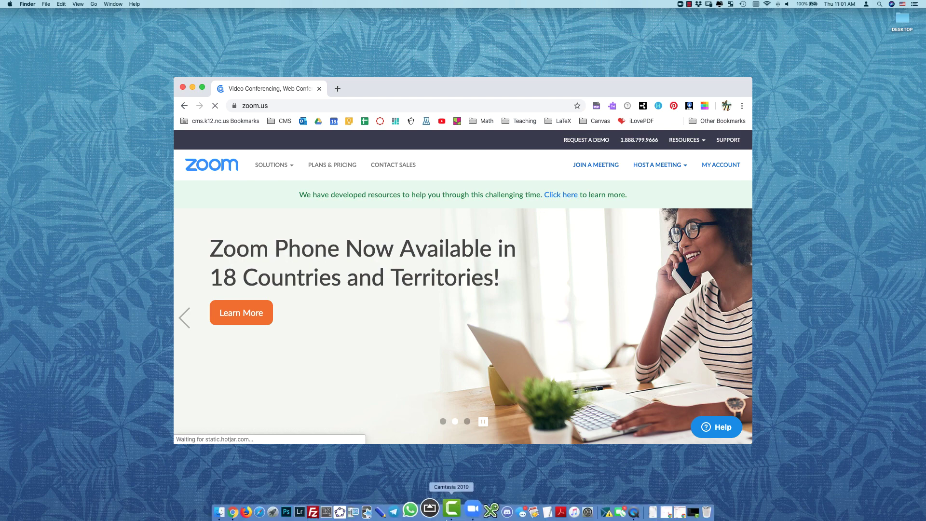
# Switch to the Zoom desktop app and look through the upcoming meetings, viewing the Tutoring meeting and the personal meeting ID.
pyautogui.click(464, 513)
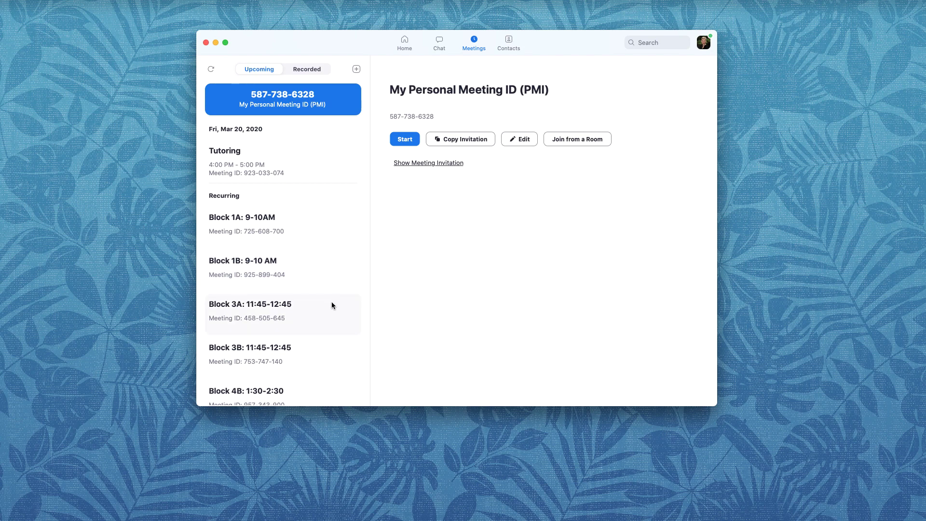
pyautogui.scroll(-1, 324, 277)
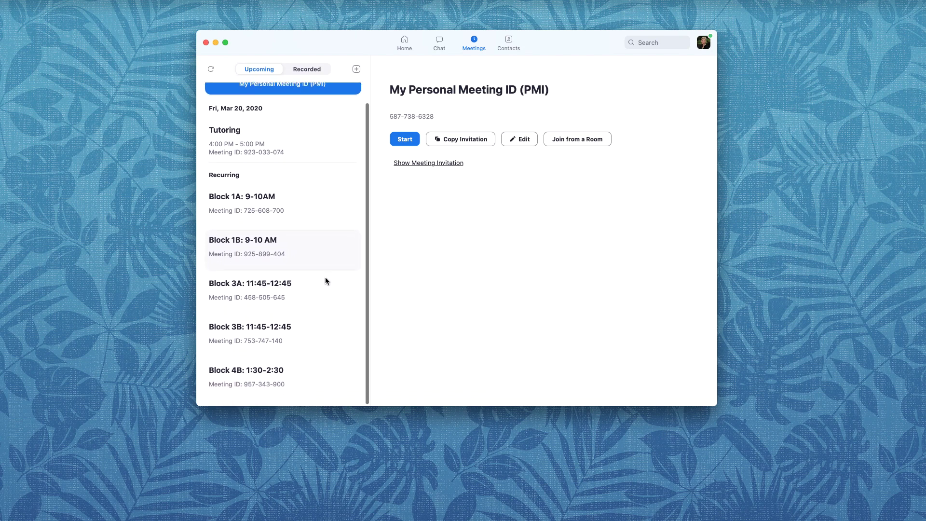
pyautogui.scroll(-1, 325, 281)
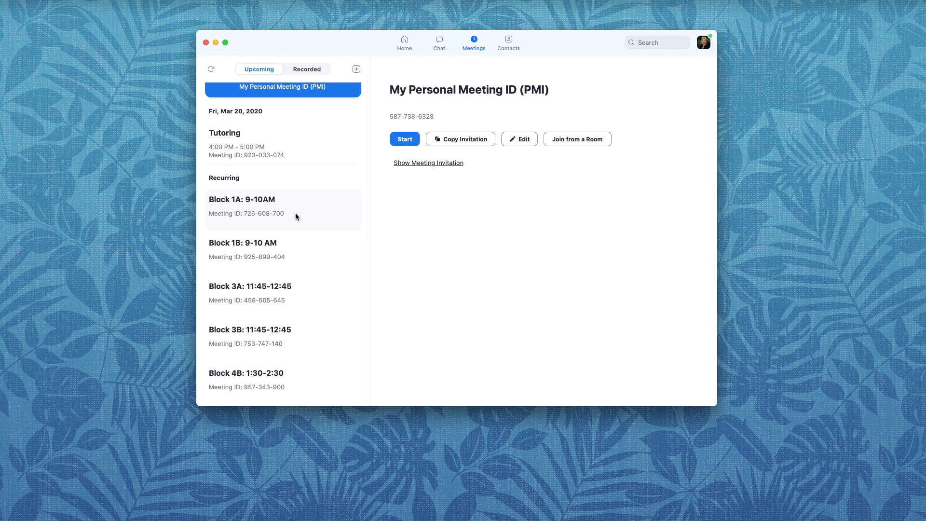
pyautogui.scroll(2, 295, 213)
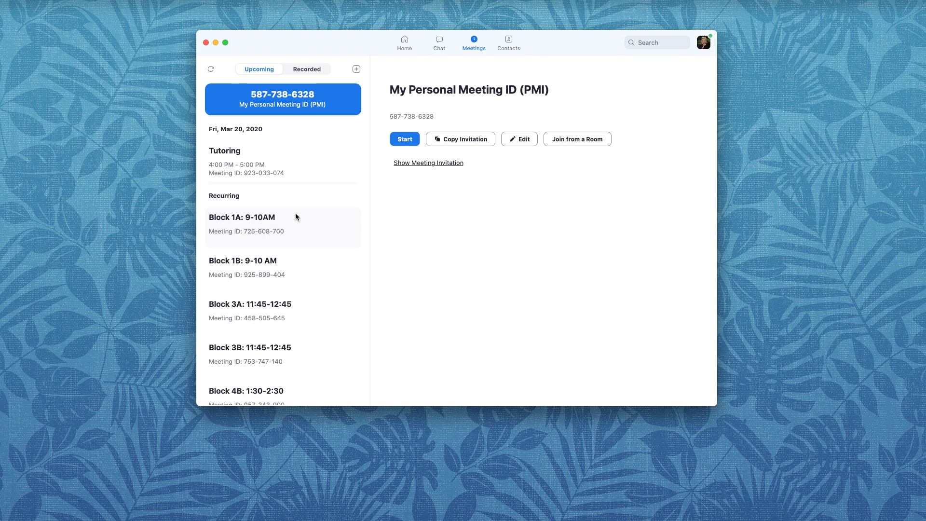
pyautogui.click(288, 161)
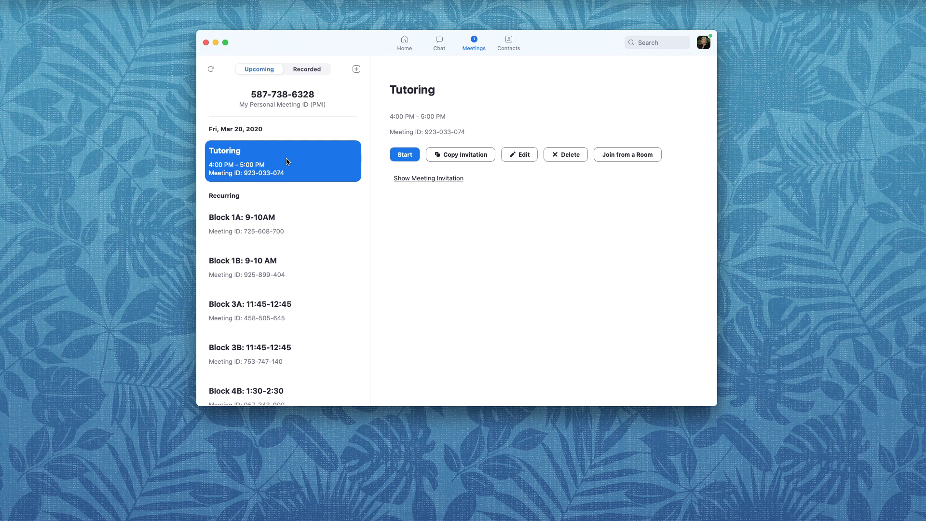
pyautogui.click(272, 94)
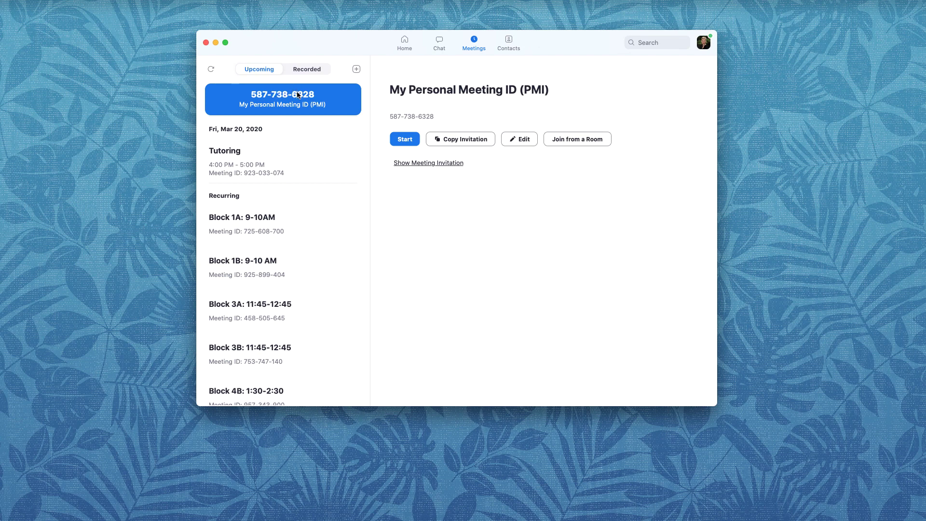
# Create a new meeting with a topic made of the attendee's name and "Meeting", and make it recurring.
pyautogui.click(357, 69)
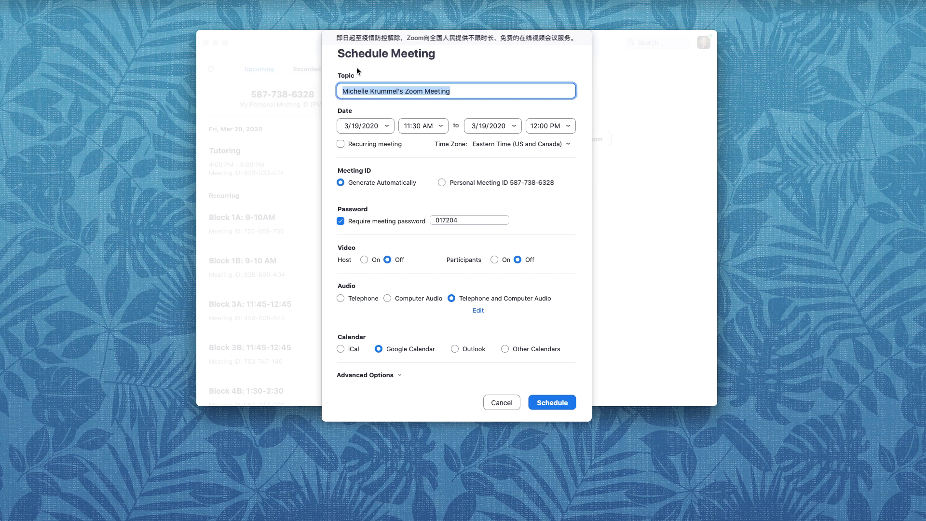
pyautogui.write('Mr. Barcl')
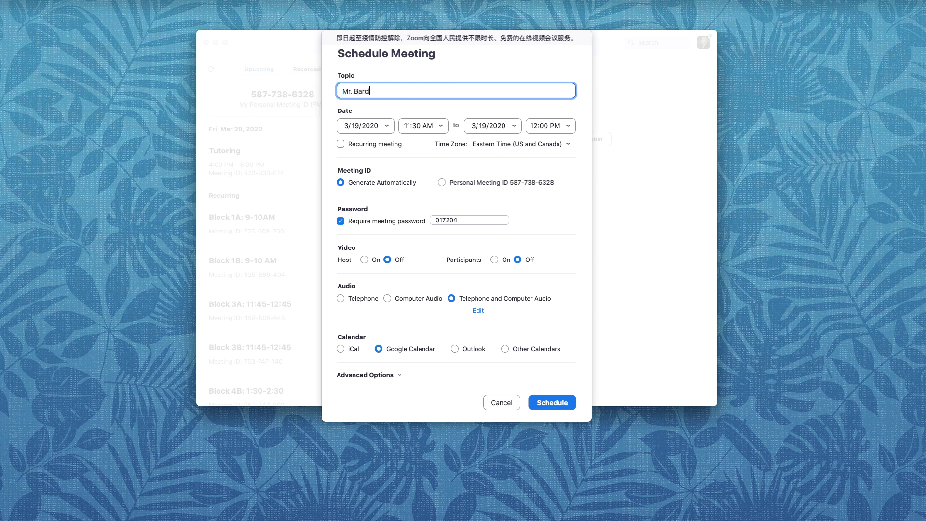
pyautogui.write("ay's Meeting")
pyautogui.click(427, 126)
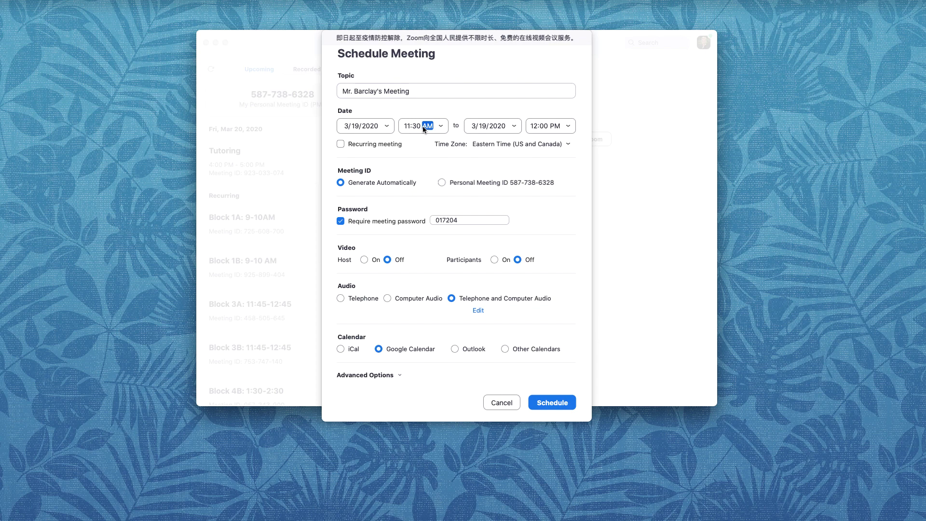
pyautogui.click(341, 145)
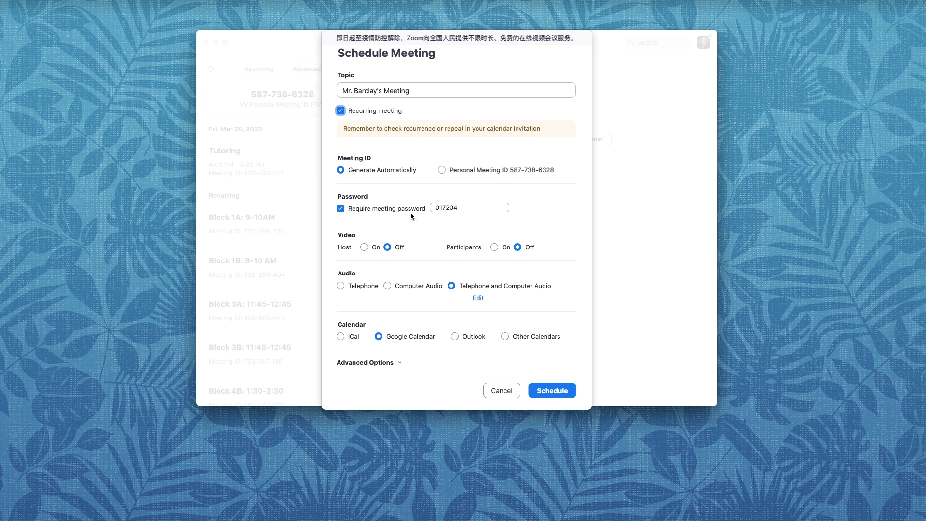
# Remove the password requirement from the new meeting.
pyautogui.click(366, 210)
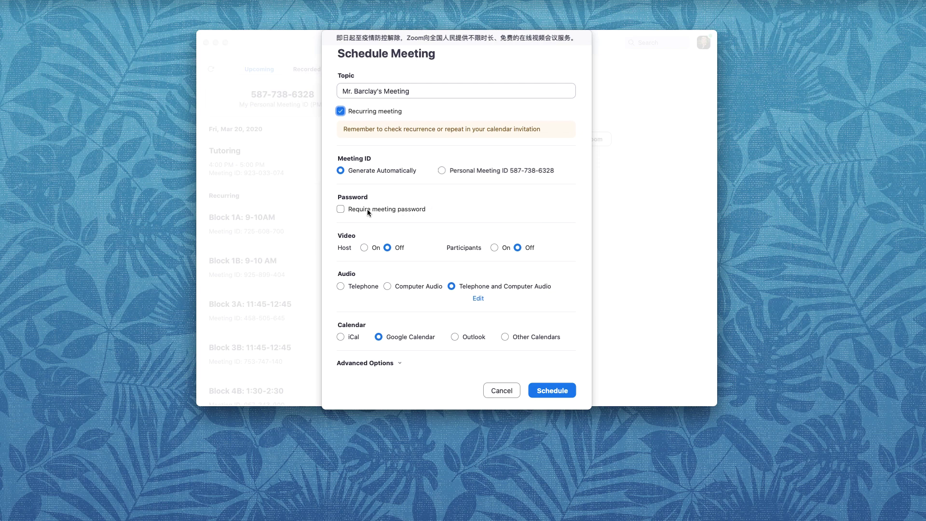
pyautogui.click(366, 210)
pyautogui.click(447, 207)
pyautogui.doubleClick(447, 208)
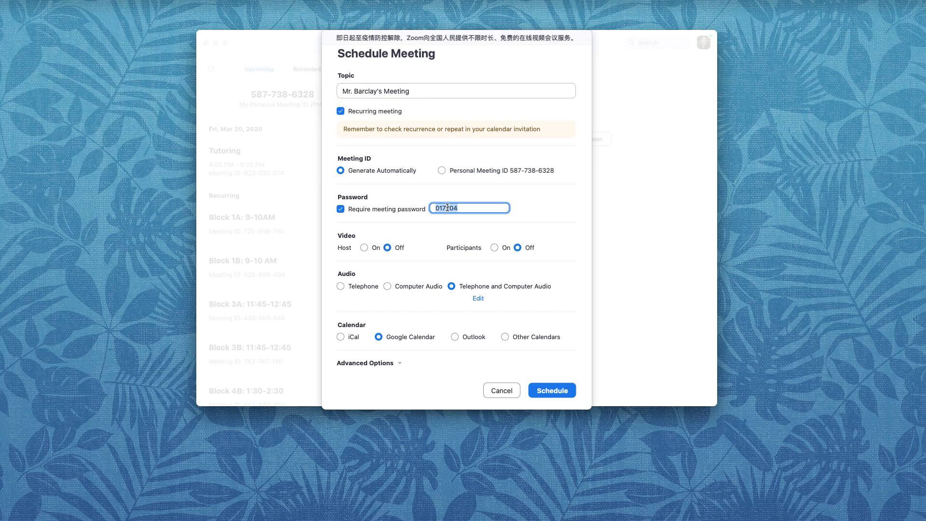
pyautogui.click(341, 210)
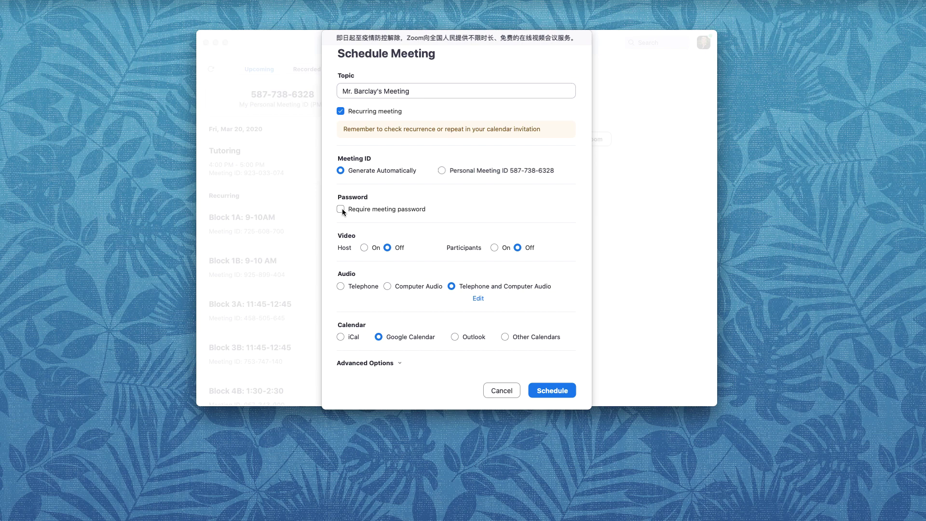
# Turn on video for host and participants, allow joining before the host, and schedule the meeting.
pyautogui.click(364, 248)
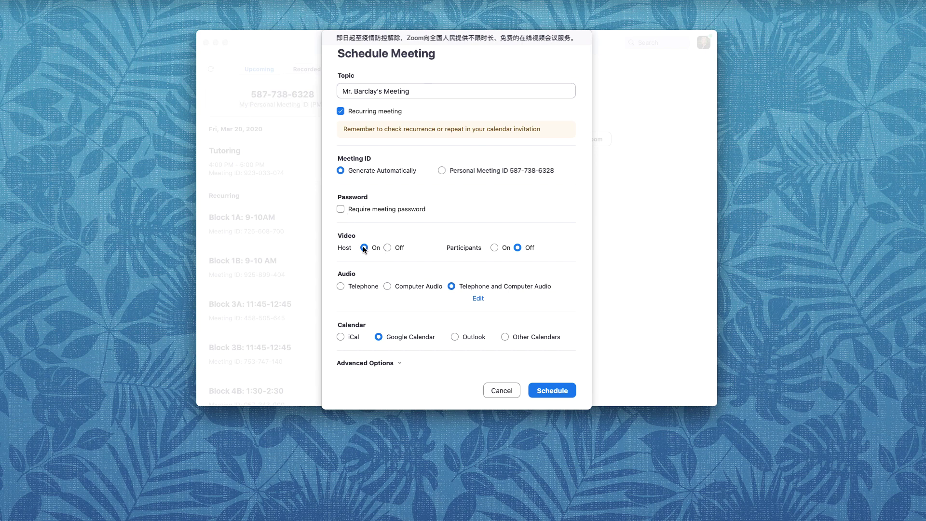
pyautogui.click(495, 248)
pyautogui.click(378, 363)
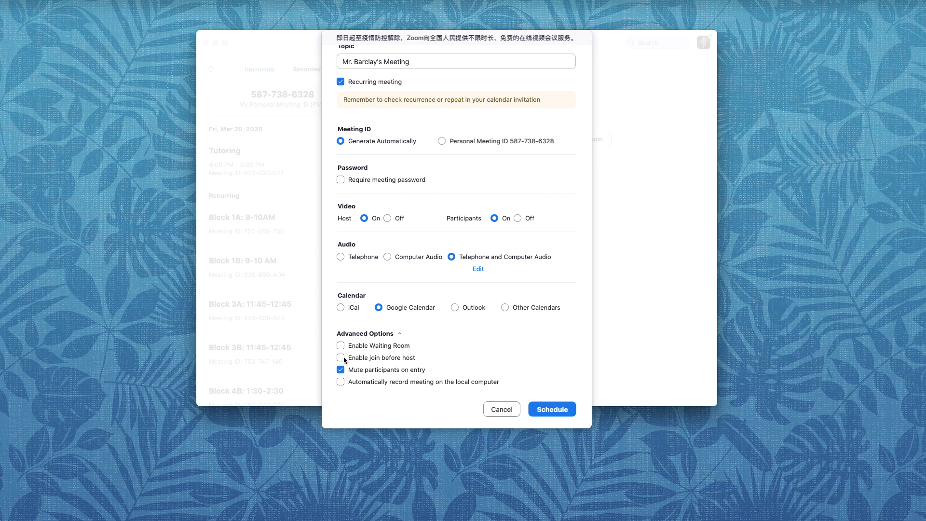
pyautogui.click(343, 357)
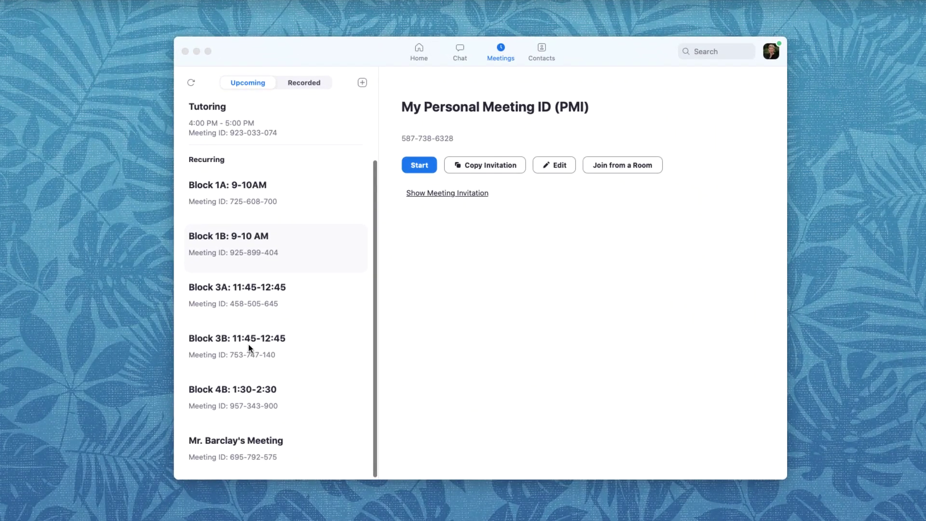
# Show the newly scheduled meeting's invitation, highlight its join link, and start the meeting.
pyautogui.click(223, 441)
pyautogui.click(236, 443)
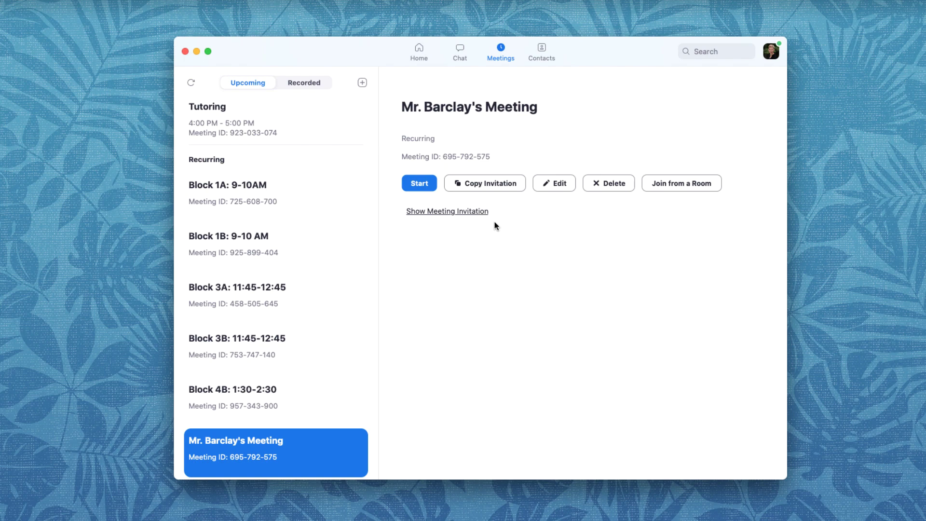
pyautogui.click(448, 213)
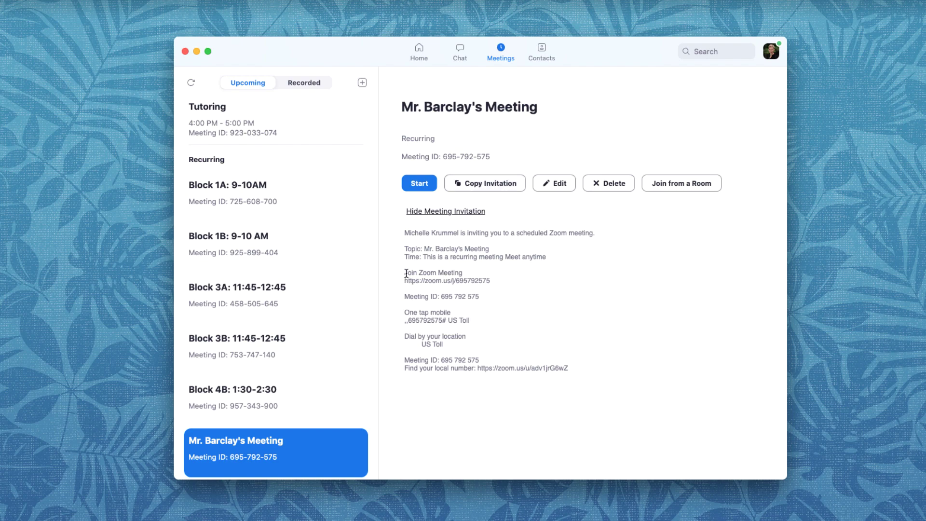
pyautogui.moveTo(405, 274); pyautogui.dragTo(434, 278)
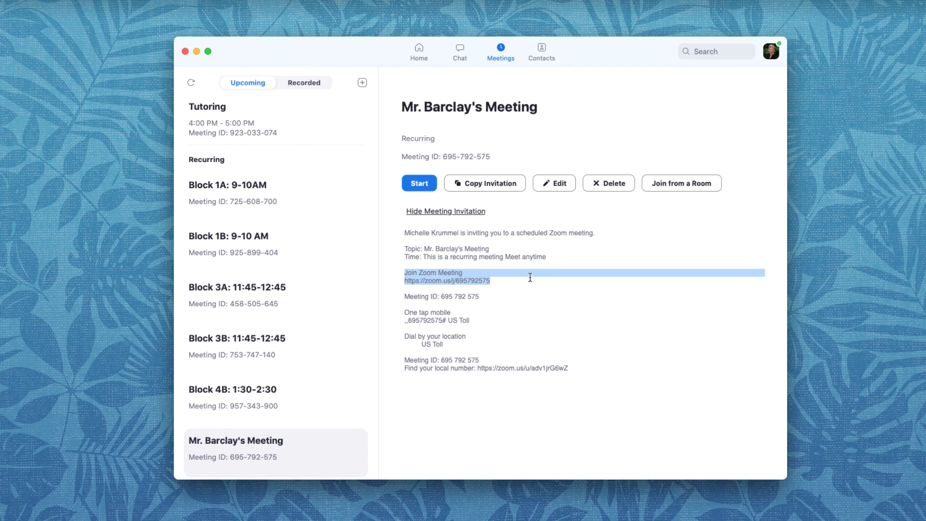
pyautogui.click(516, 277)
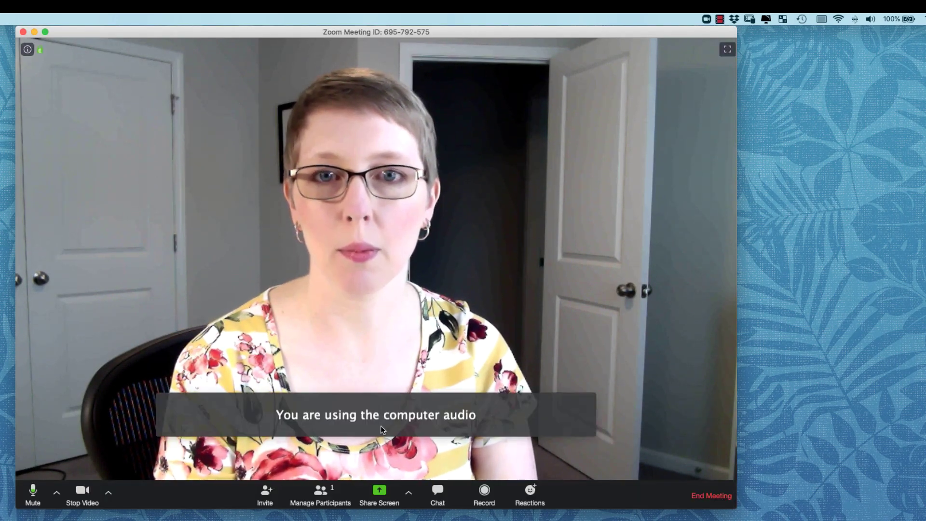
# Show the participants list and the chat, and address the chat privately to the other participant.
pyautogui.click(320, 499)
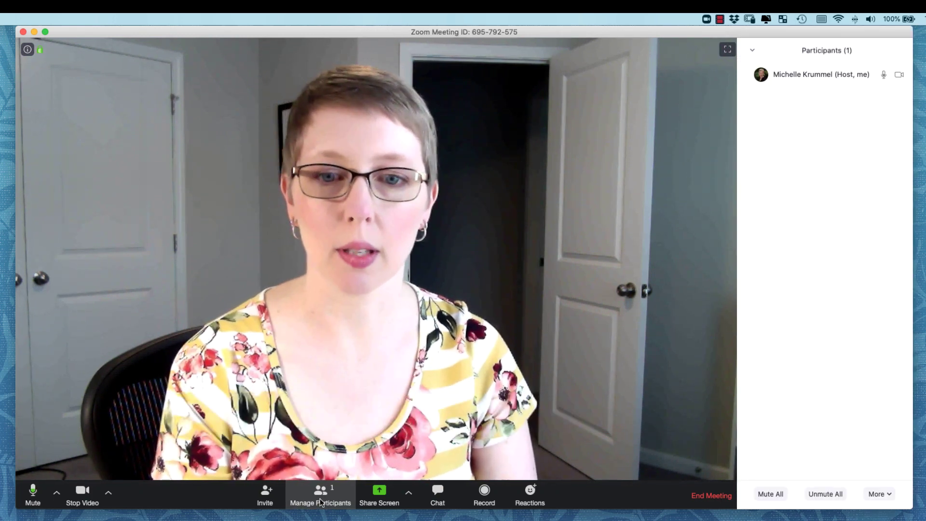
pyautogui.click(437, 494)
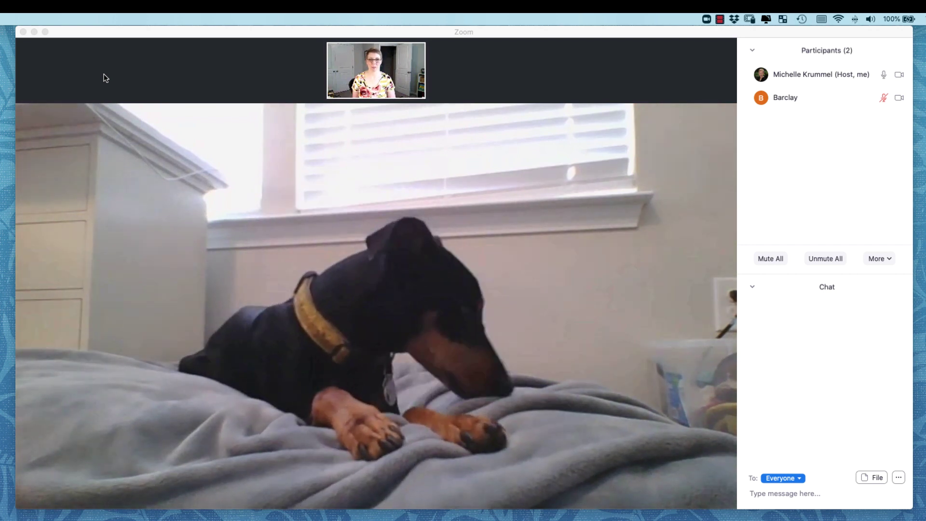
pyautogui.moveTo(125, 72)
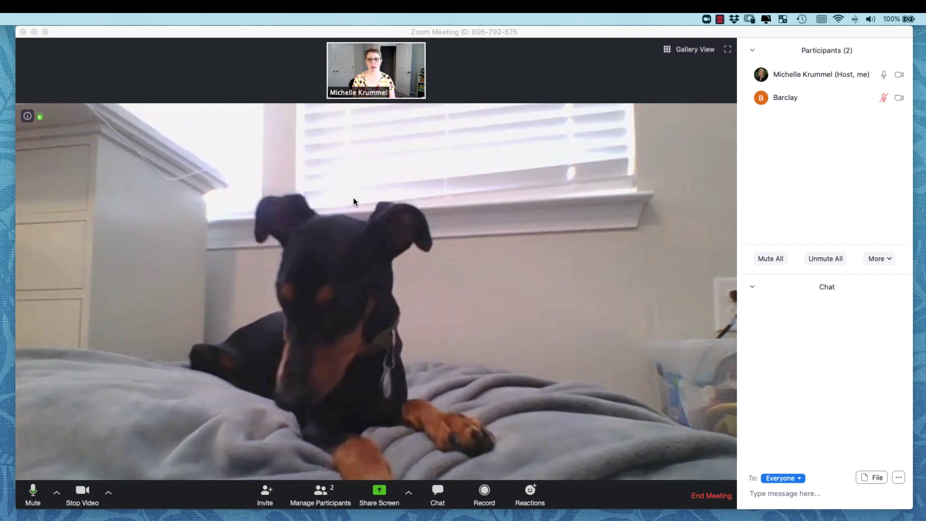
pyautogui.moveTo(290, 198)
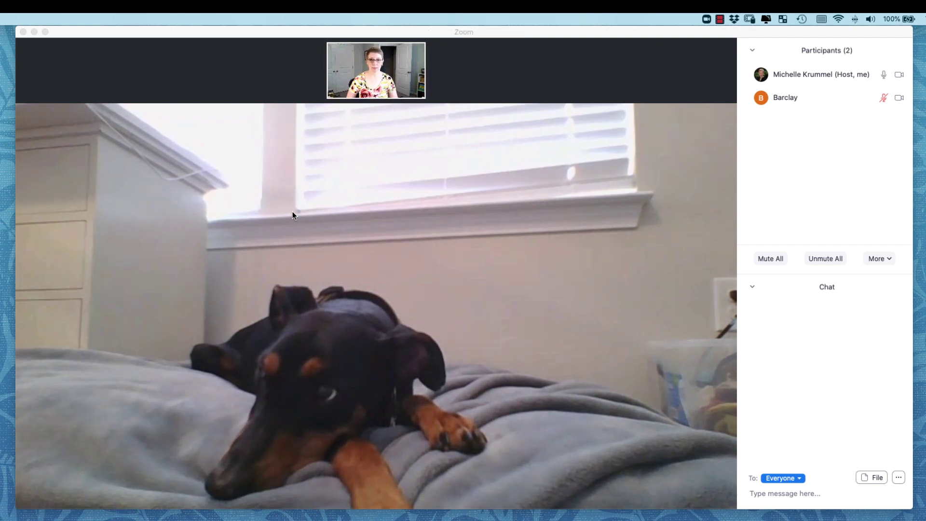
pyautogui.moveTo(27, 326)
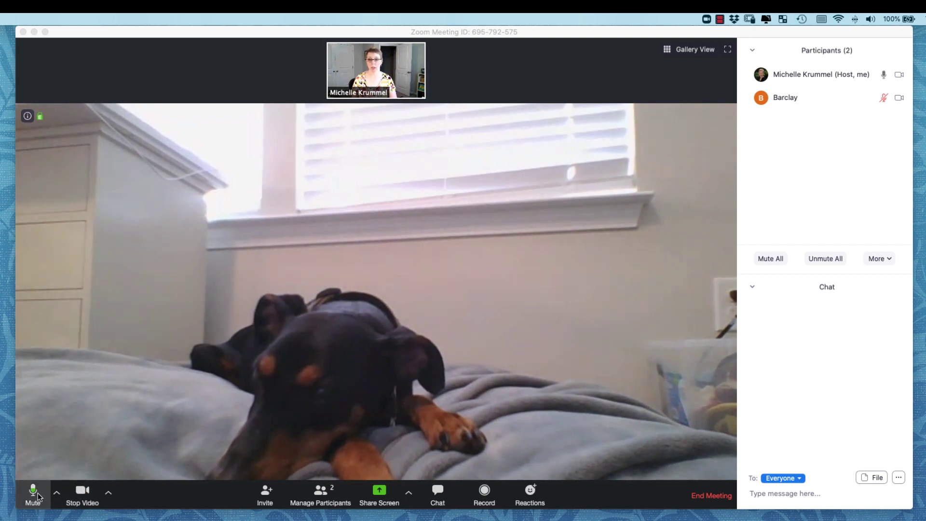
pyautogui.moveTo(868, 97)
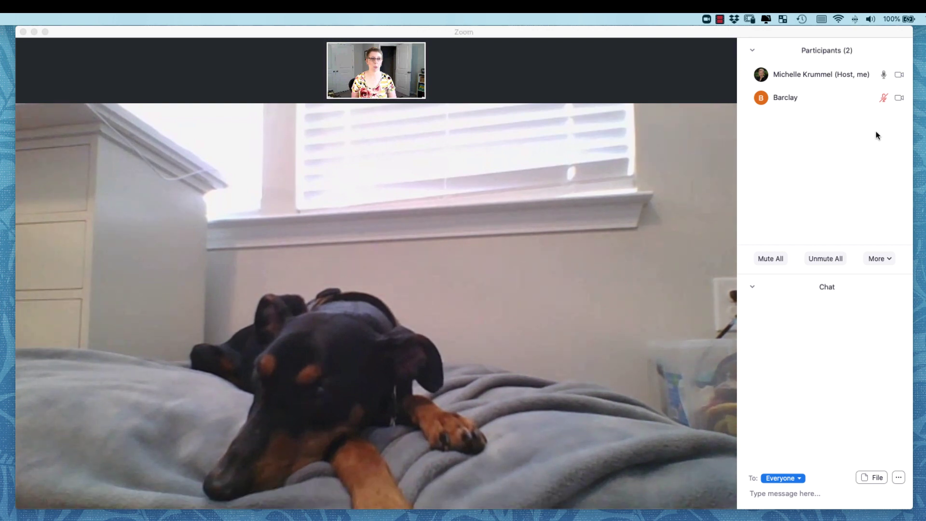
pyautogui.click(886, 98)
pyautogui.click(883, 118)
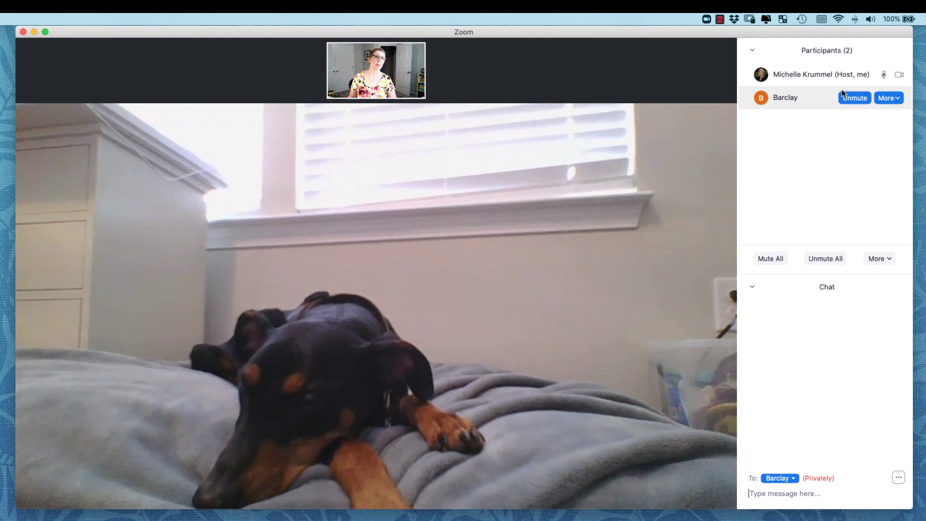
# Pin the host's video as the large view, switch the pin to the other participant, and pin the host again.
pyautogui.moveTo(831, 74)
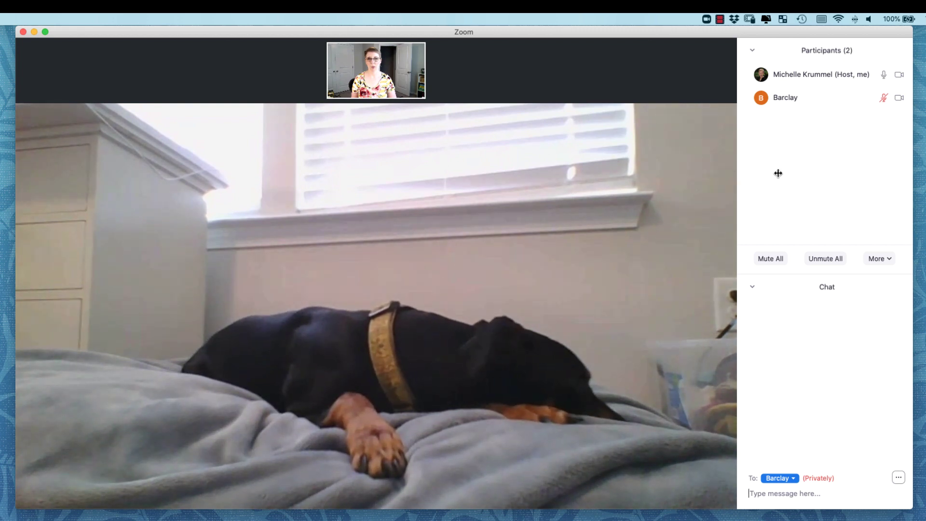
pyautogui.moveTo(497, 149)
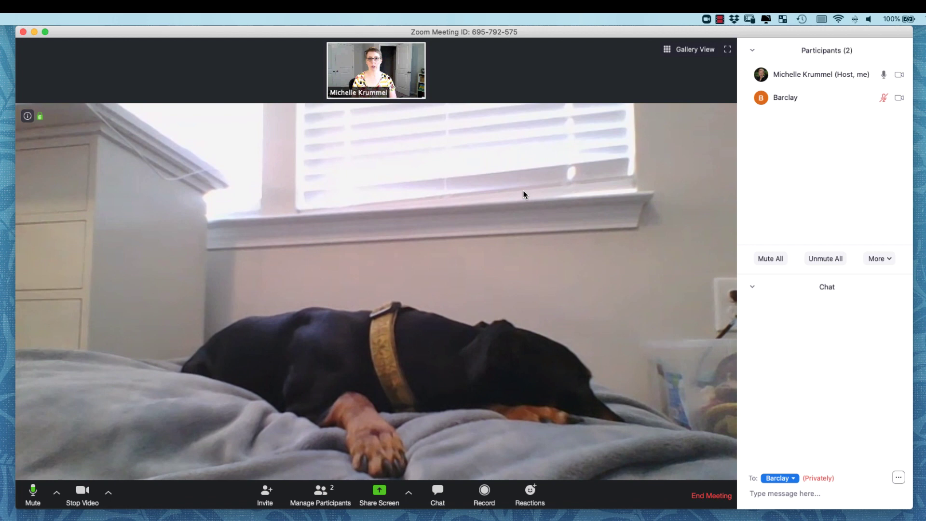
pyautogui.doubleClick(382, 59)
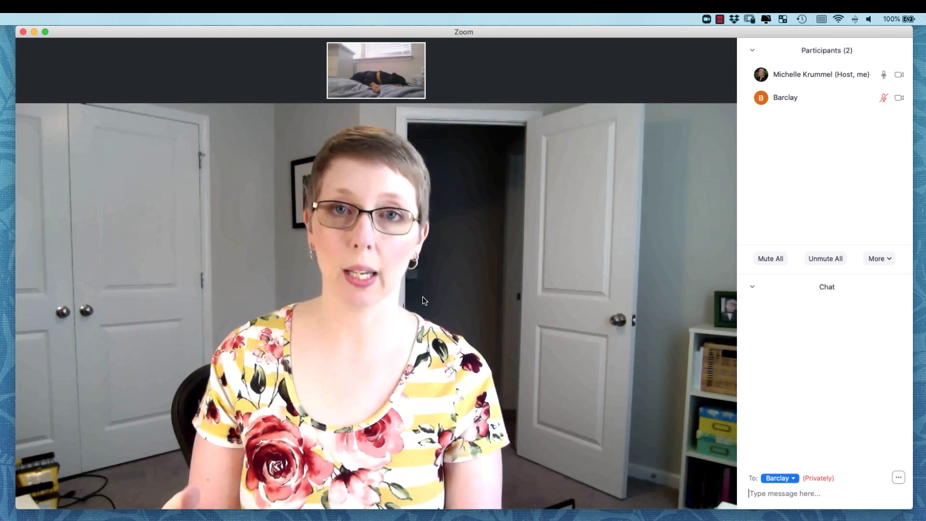
pyautogui.moveTo(349, 345)
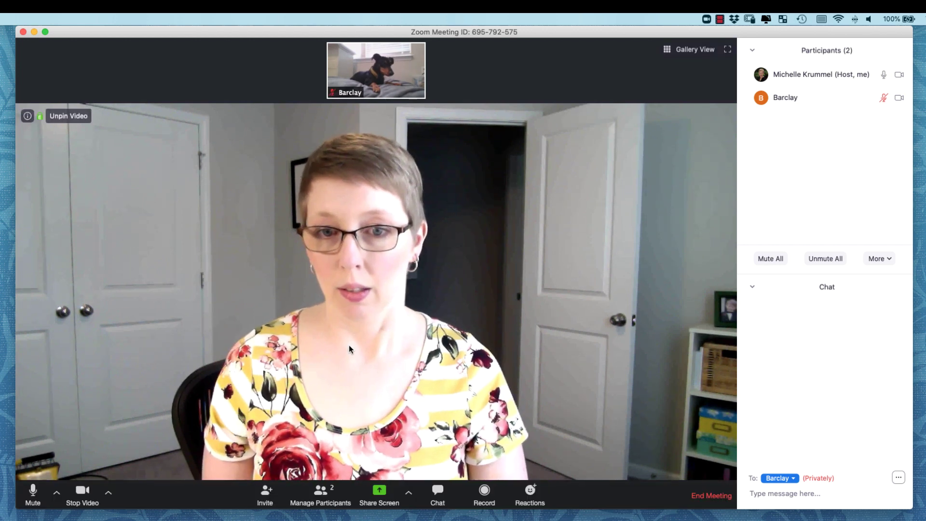
pyautogui.doubleClick(364, 64)
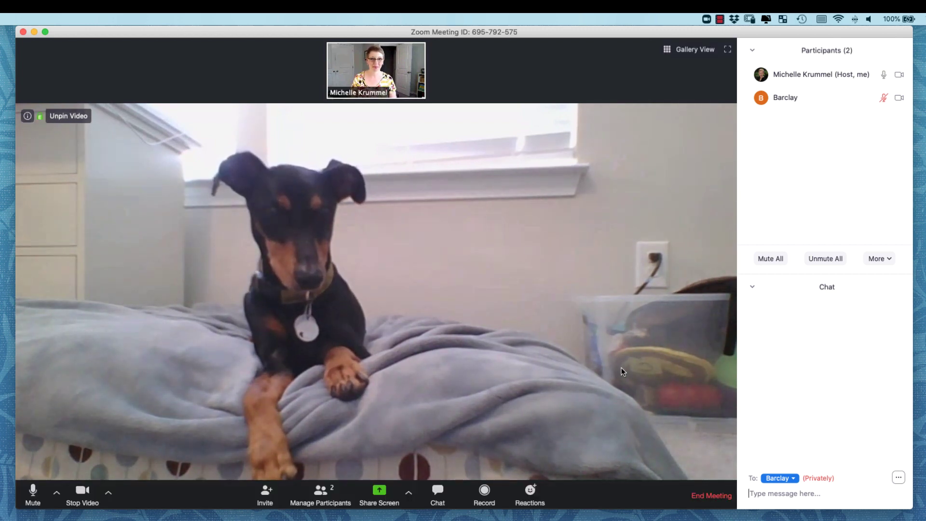
pyautogui.moveTo(404, 95)
pyautogui.doubleClick(403, 75)
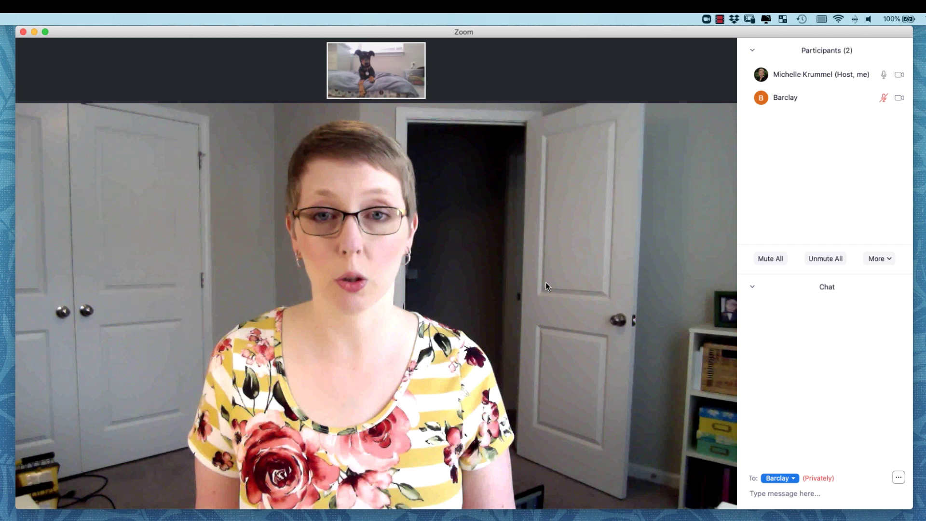
# Start sharing a whiteboard with the meeting participants.
pyautogui.moveTo(605, 311)
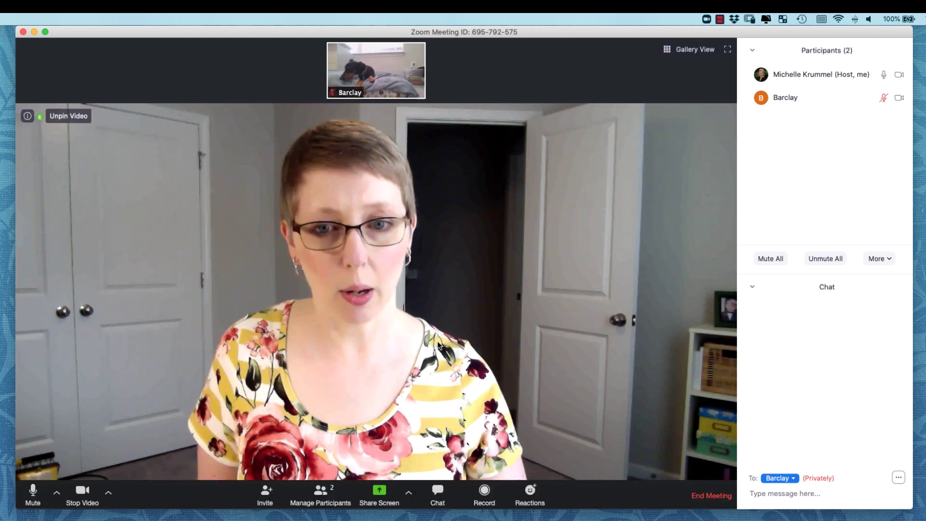
pyautogui.click(380, 492)
pyautogui.click(394, 160)
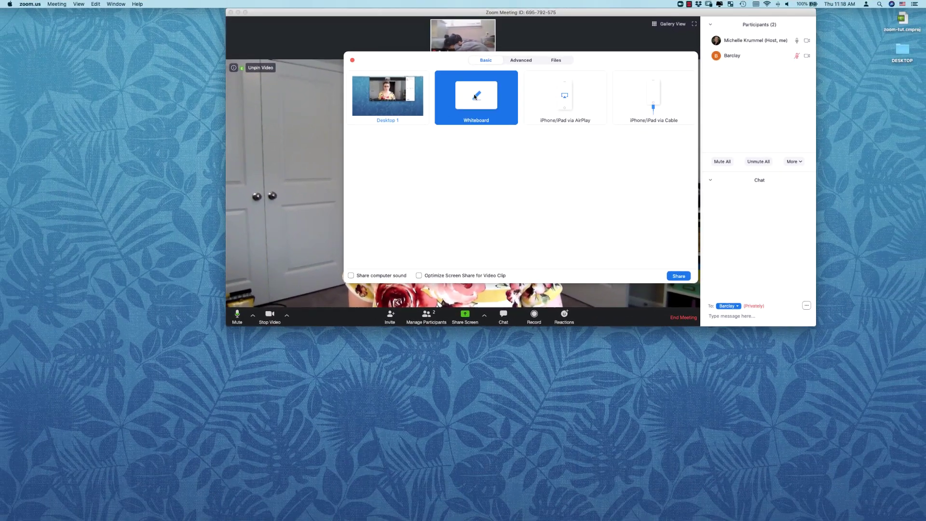
pyautogui.click(678, 276)
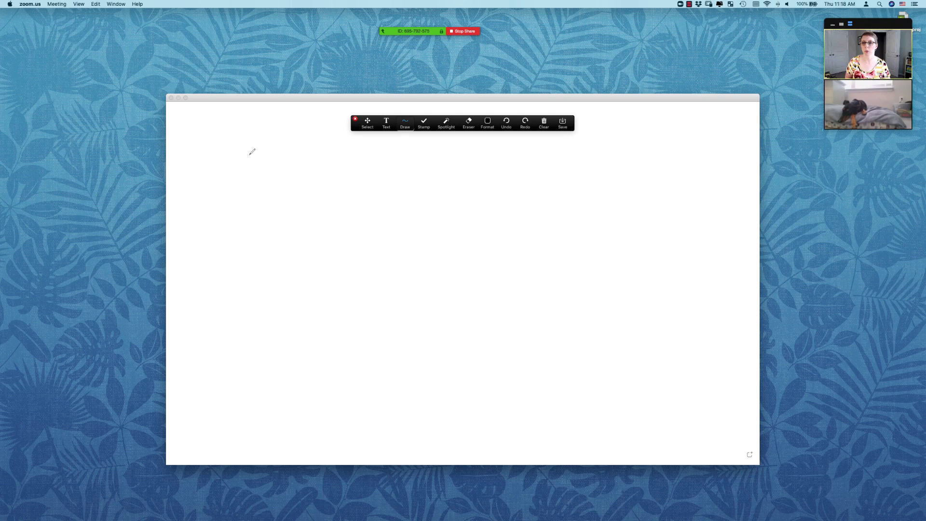
# Handwrite the equation x² + 6x + 2 = 0 in the upper left area of the whiteboard and stop sharing it.
pyautogui.moveTo(246, 157)
pyautogui.mouseDown()
pyautogui.moveTo(263, 161)
pyautogui.moveTo(248, 167)
pyautogui.moveTo(267, 146)
pyautogui.moveTo(277, 164)
pyautogui.mouseUp()
pyautogui.moveTo(271, 157)
pyautogui.mouseDown()
pyautogui.moveTo(317, 154)
pyautogui.moveTo(306, 165)
pyautogui.moveTo(379, 153)
pyautogui.moveTo(390, 161)
pyautogui.moveTo(396, 145)
pyautogui.mouseUp()
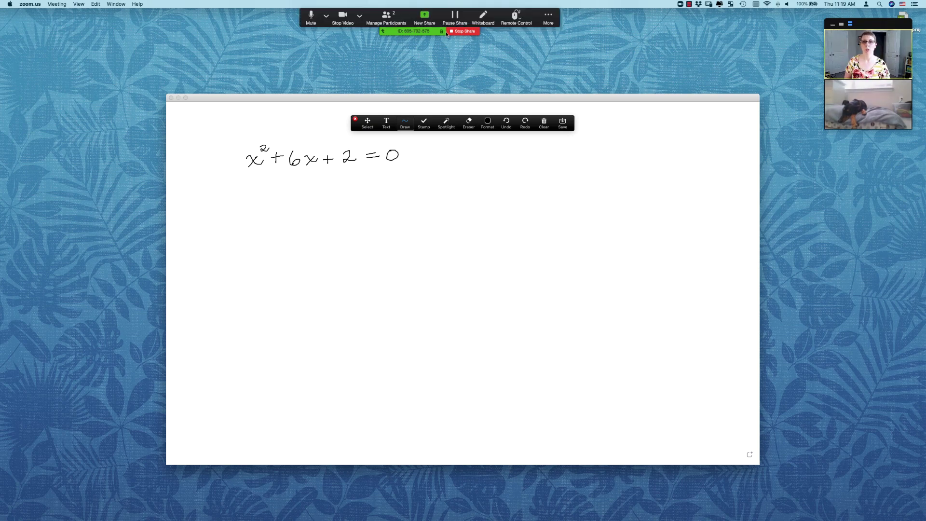
pyautogui.click(465, 31)
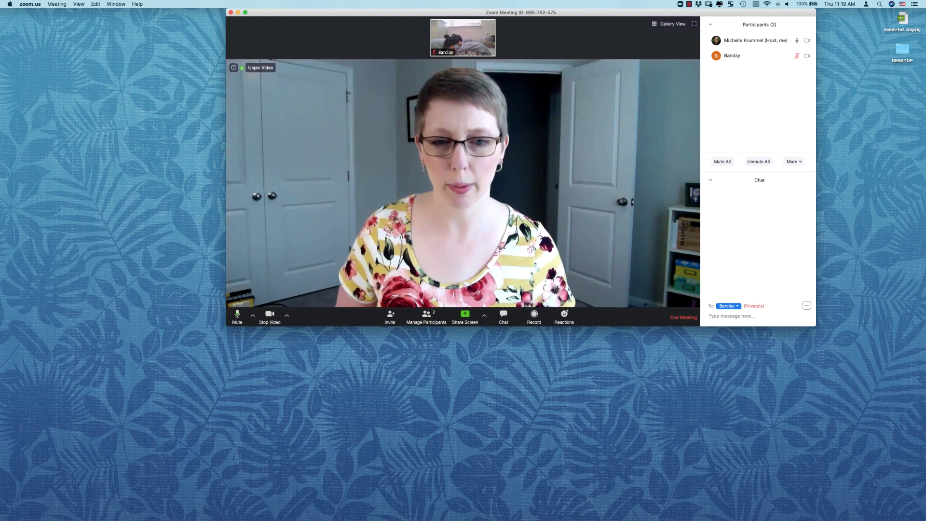
pyautogui.click(465, 316)
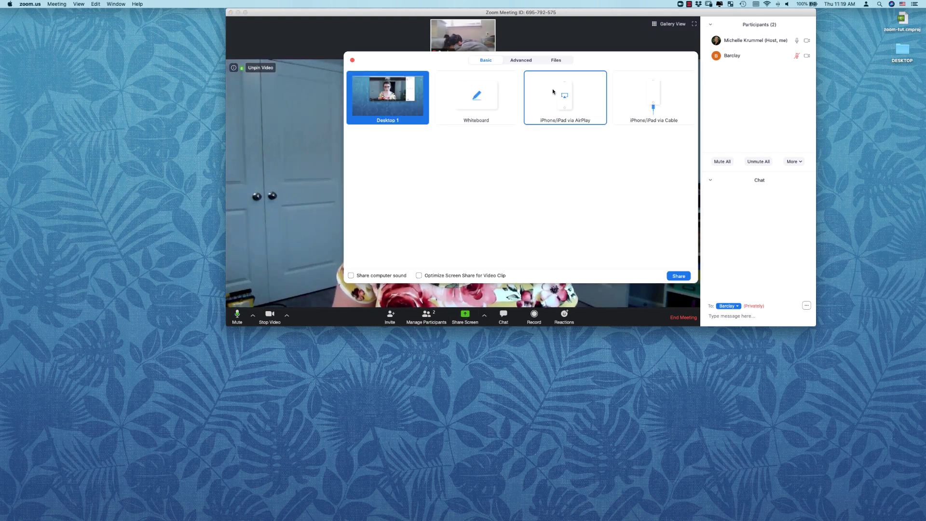
pyautogui.click(553, 91)
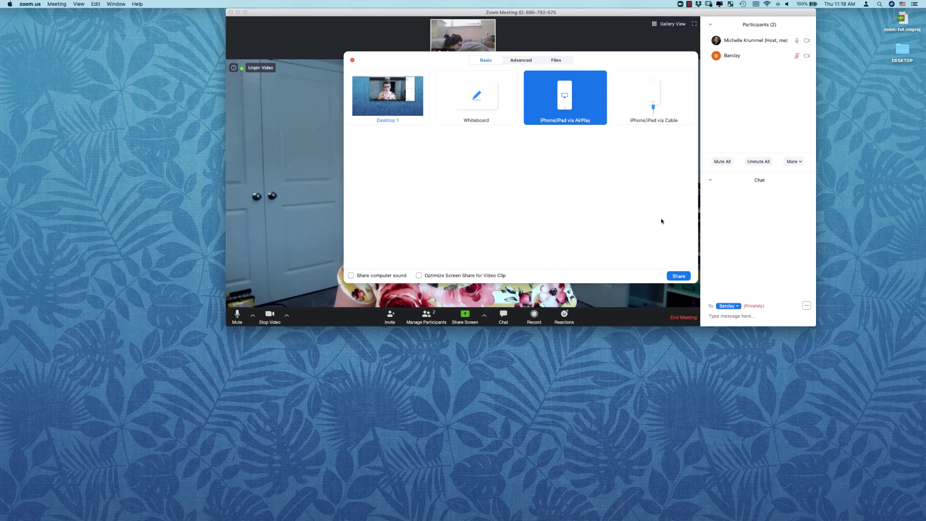
pyautogui.click(688, 277)
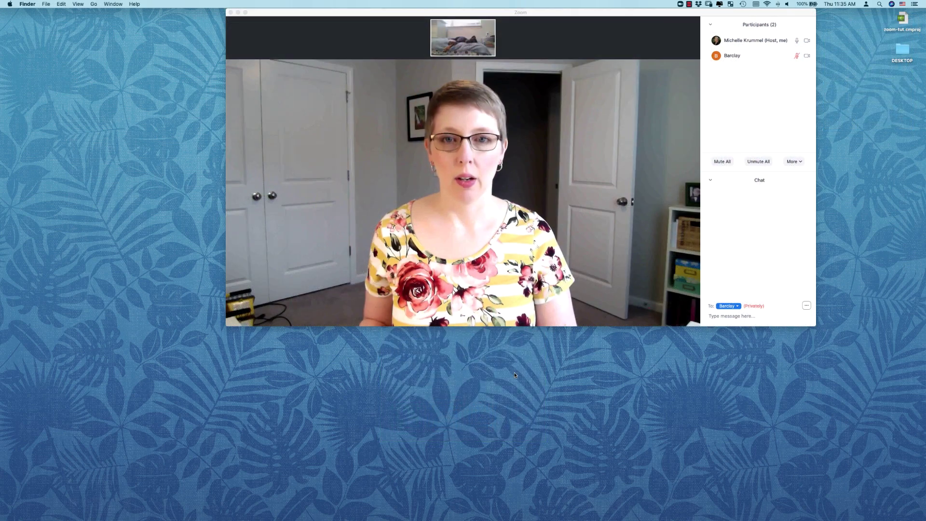
# Share an iPhone/iPad screen with the meeting through AirPlay.
pyautogui.click(464, 316)
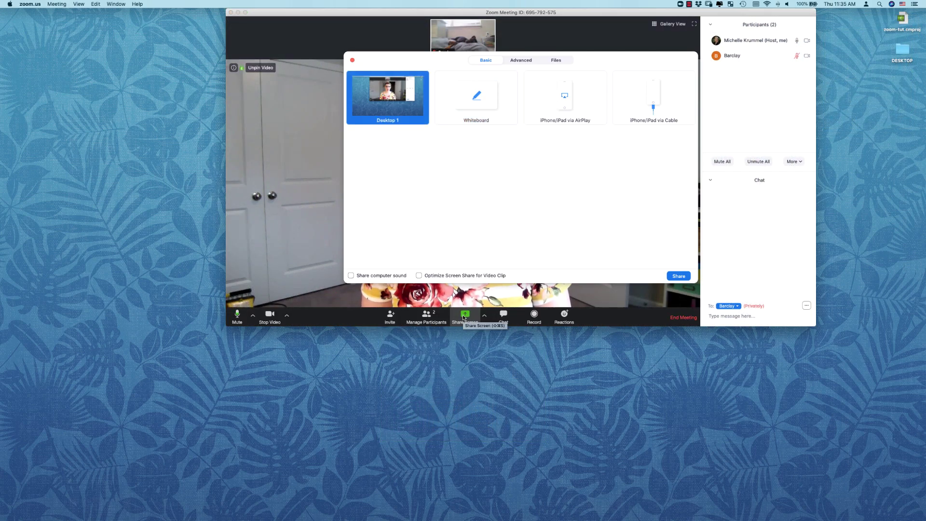
pyautogui.click(562, 105)
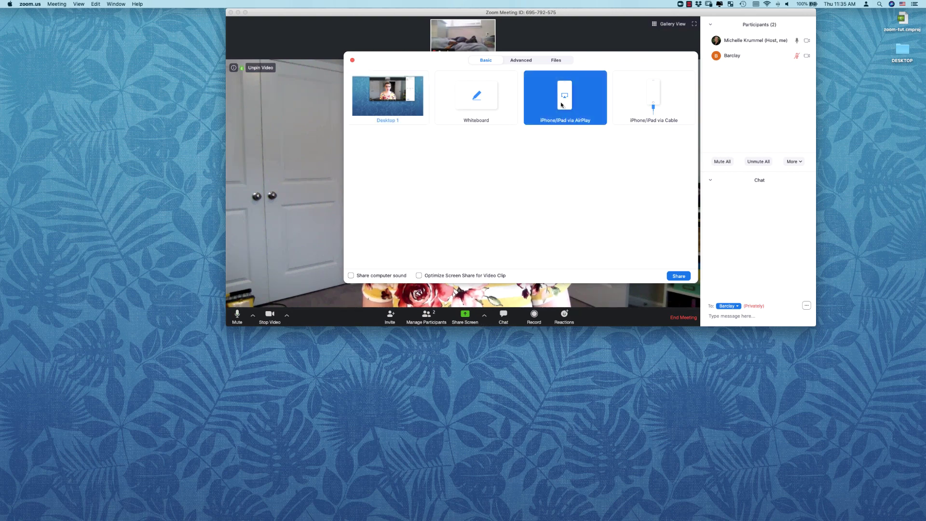
pyautogui.click(678, 276)
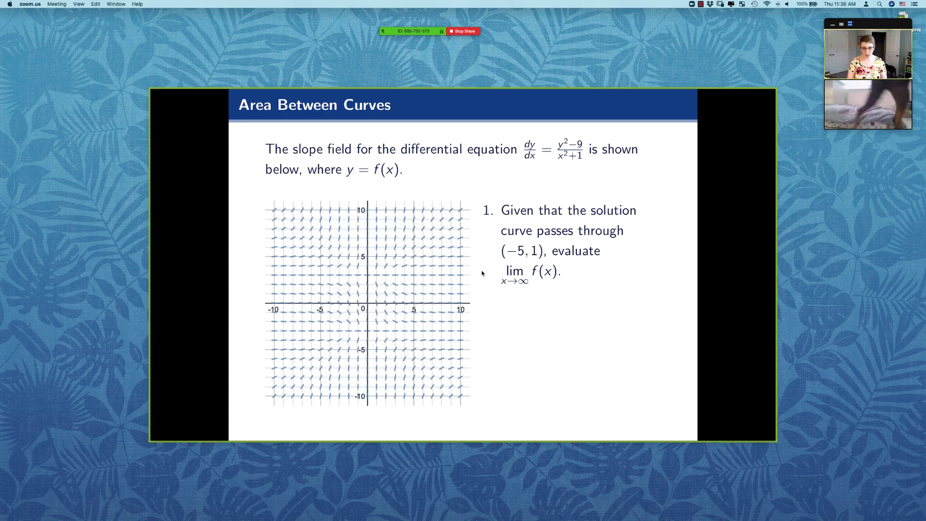
# Page the shared Area Between Curves slides forward to question 4, return to question 1, and advance to question 2.
pyautogui.press('Right')
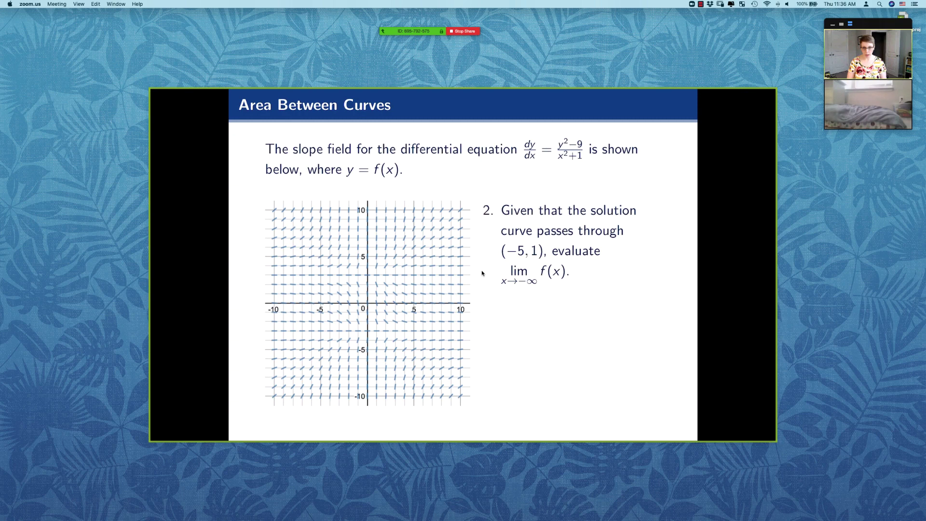
pyautogui.press('Right')
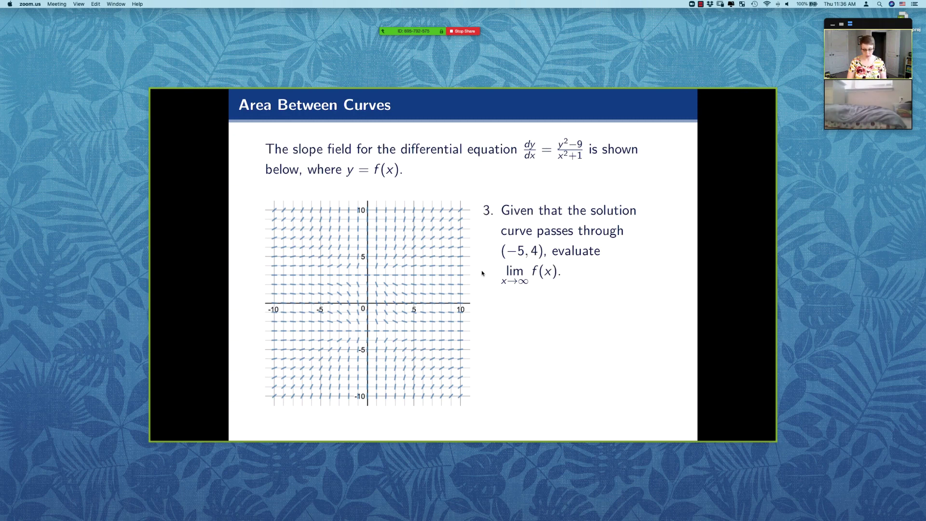
pyautogui.press('Right')
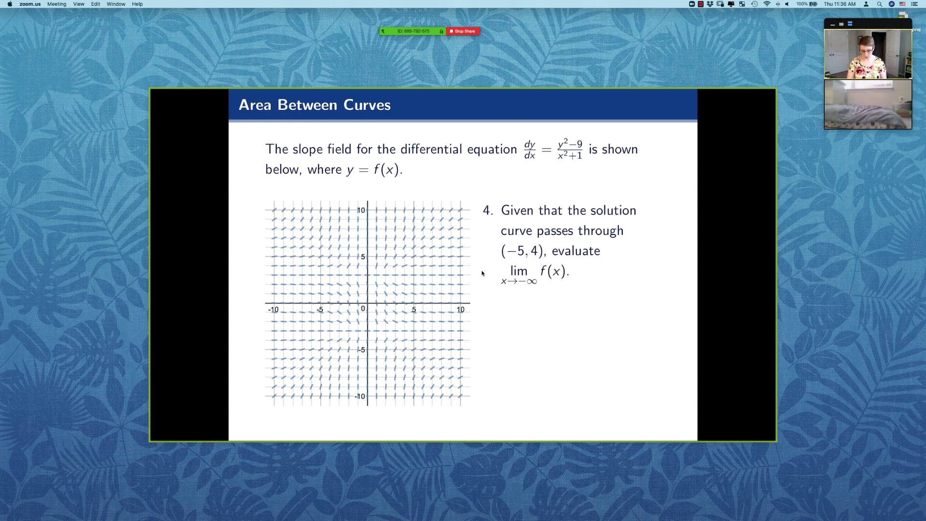
pyautogui.press('Left')
pyautogui.press('Left')
pyautogui.press('Left')
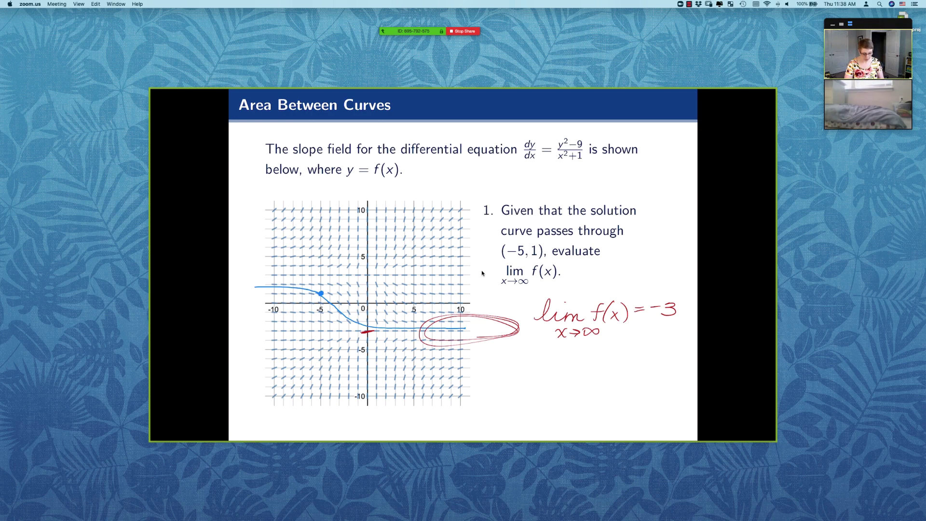
pyautogui.press('Right')
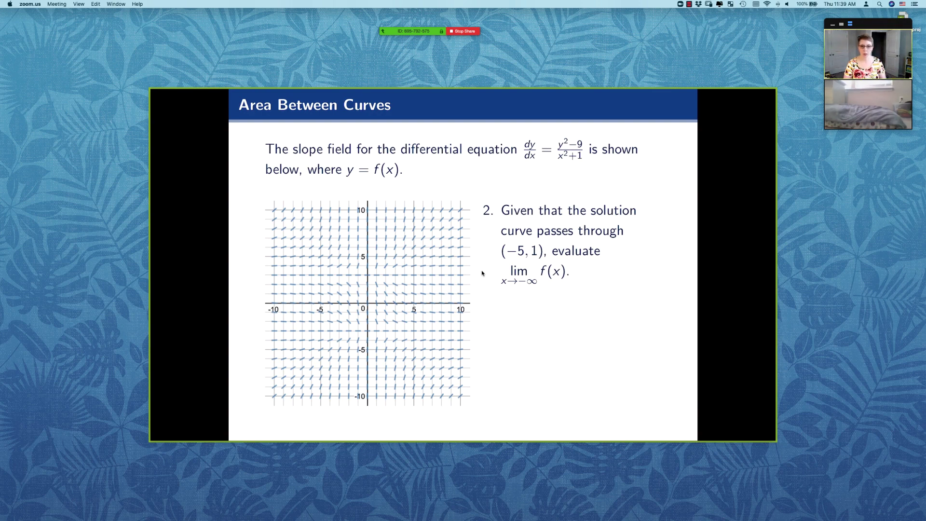
# Stop the AirPlay screen share and turn off the other participant's video.
pyautogui.click(463, 31)
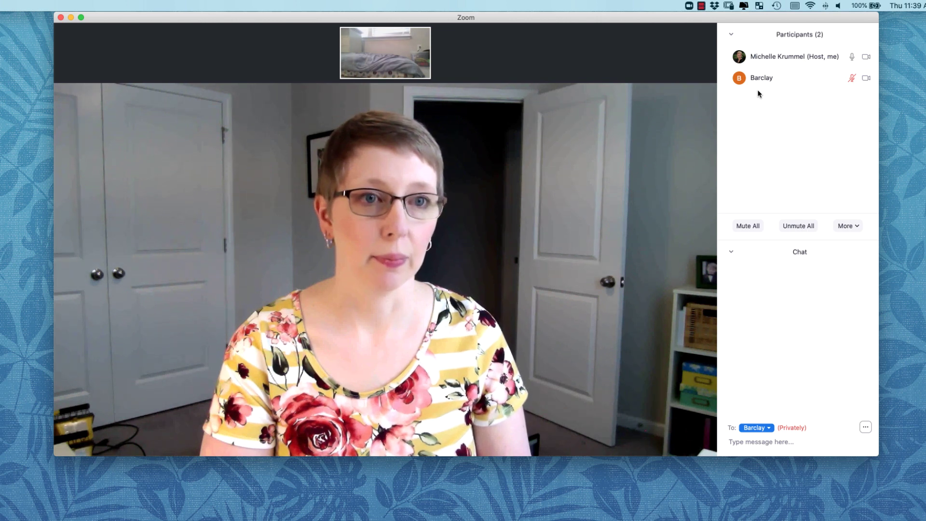
pyautogui.click(859, 79)
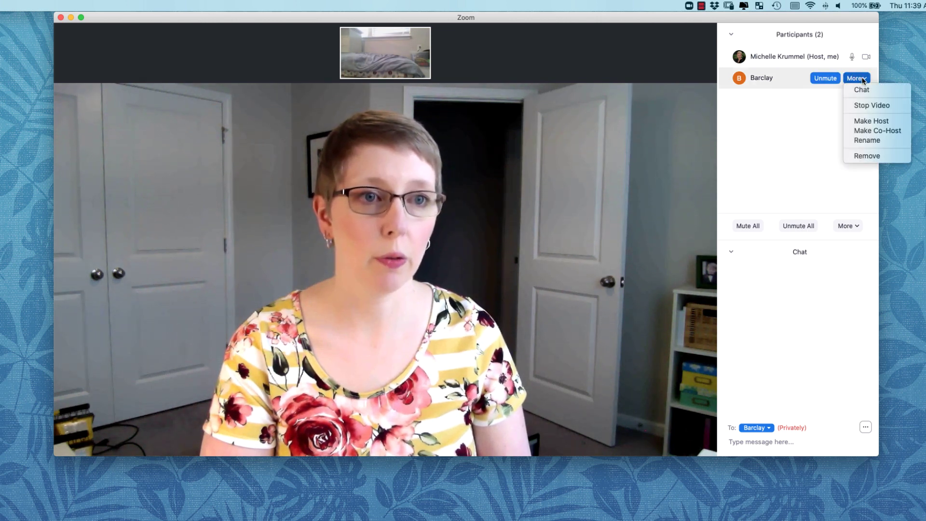
pyautogui.click(866, 103)
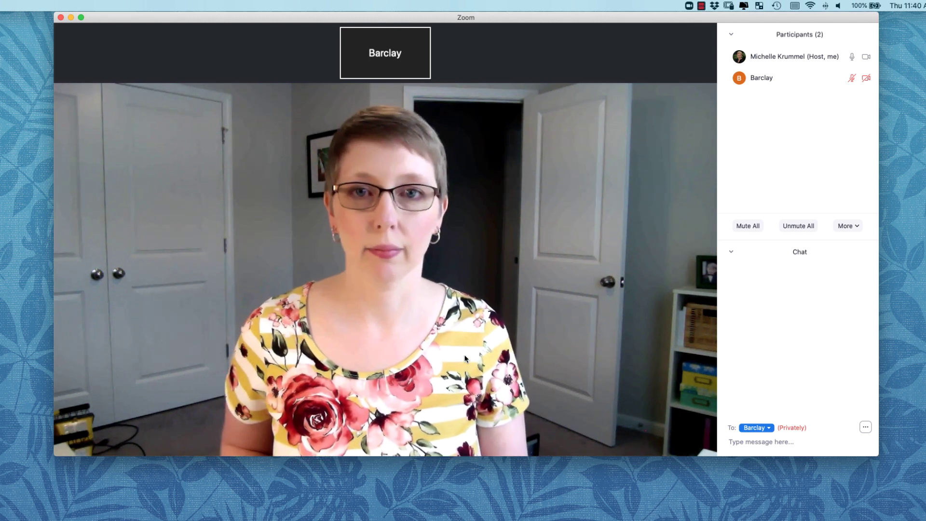
# End the meeting for all participants.
pyautogui.moveTo(579, 305)
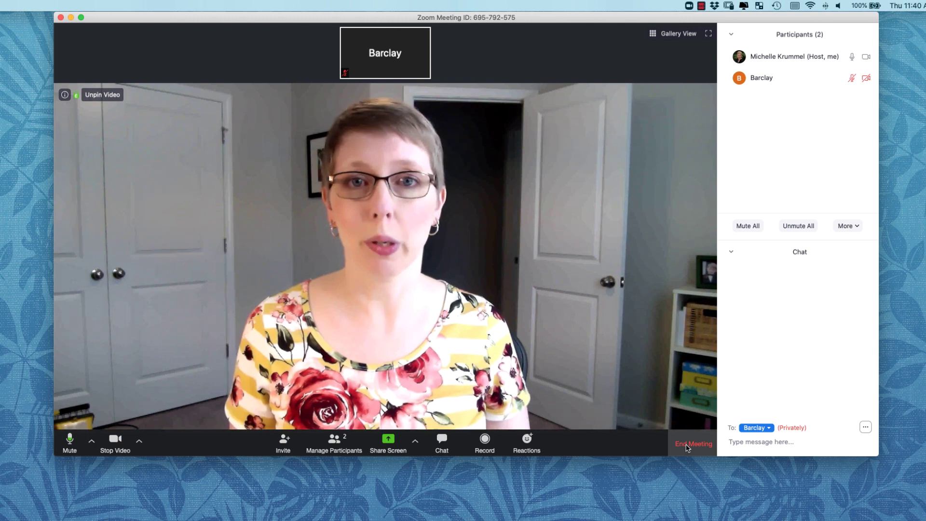
pyautogui.click(687, 448)
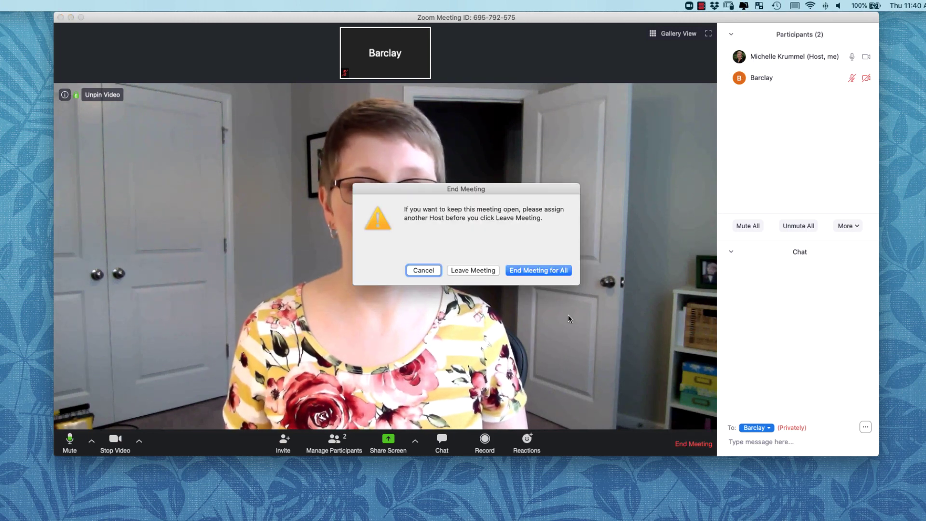
pyautogui.click(531, 272)
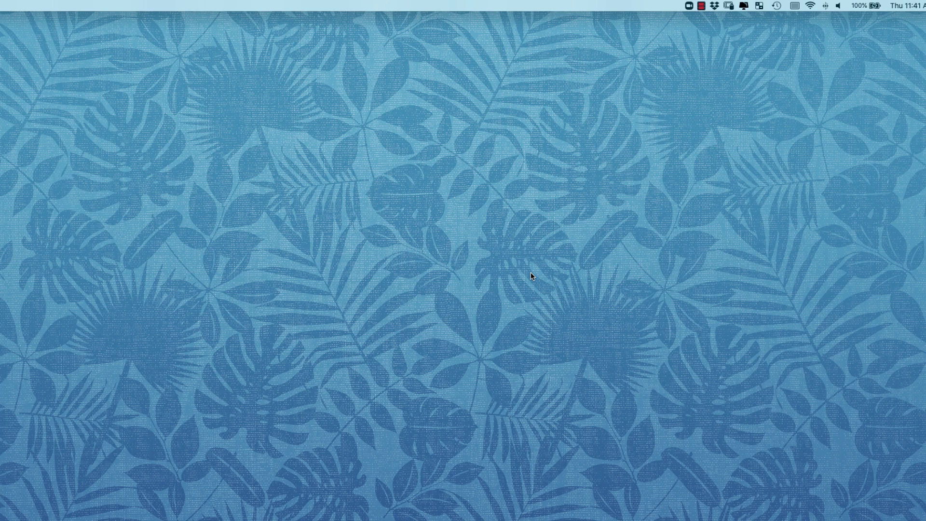